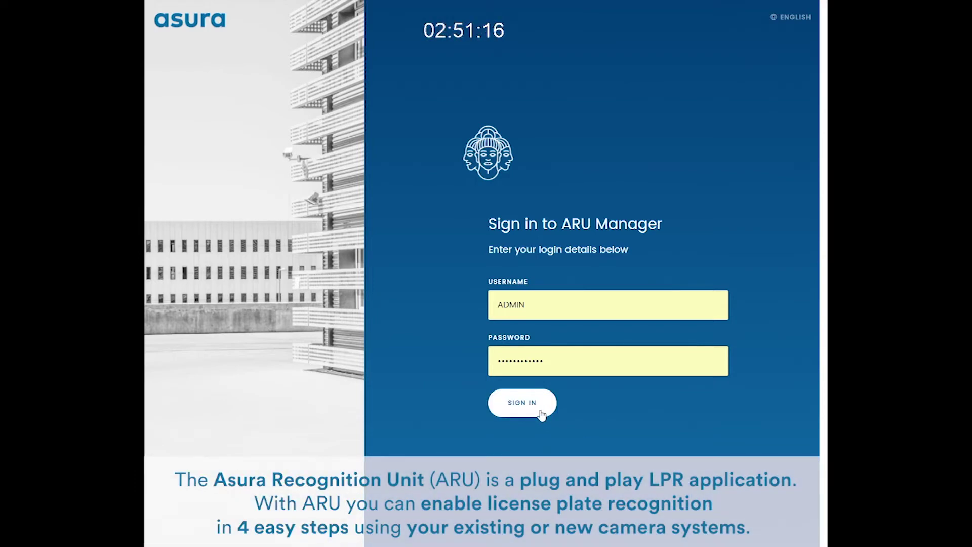
# - Sign in to ARU Manager with the account username and password
pyautogui.click(540, 413)
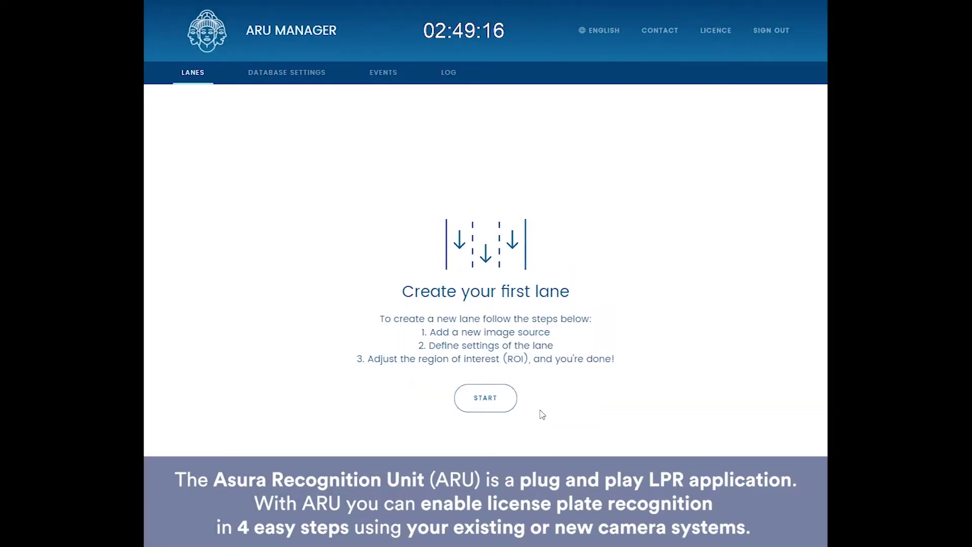
# - Start the first lane from a new IP camera source named Camera 1
pyautogui.click(484, 413)
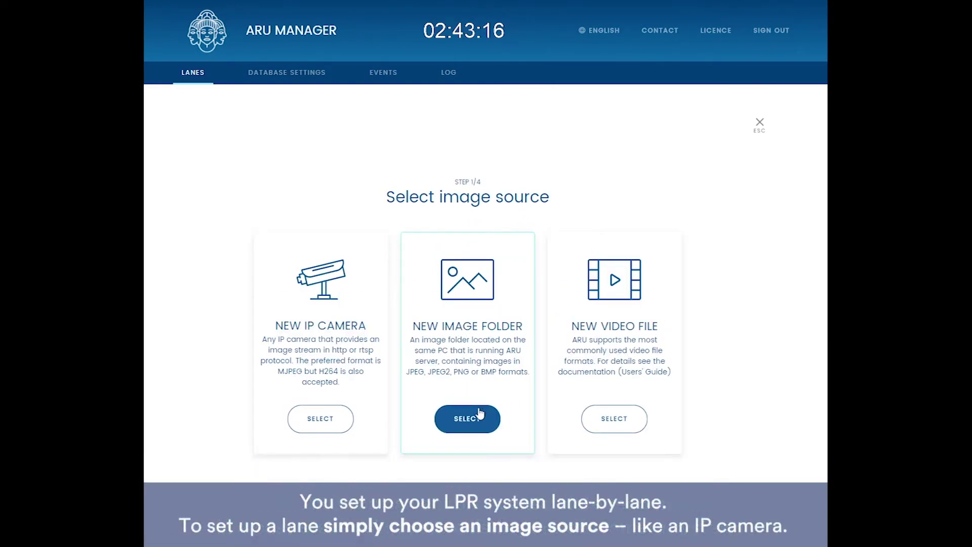
pyautogui.click(320, 419)
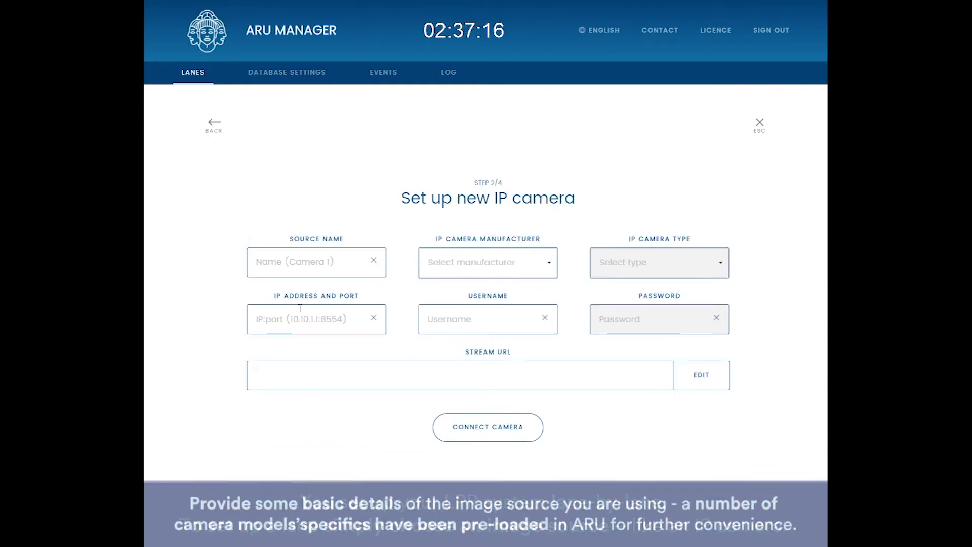
pyautogui.click(315, 254)
pyautogui.write('Camera 1')
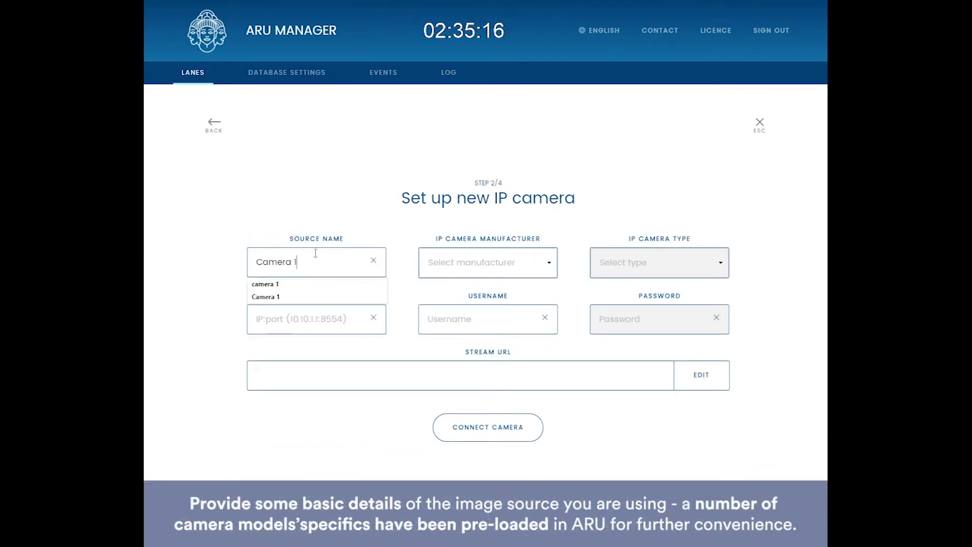
# - Set the camera manufacturer to Vivotek and the model to IP7132
pyautogui.click(435, 261)
pyautogui.write('vi')
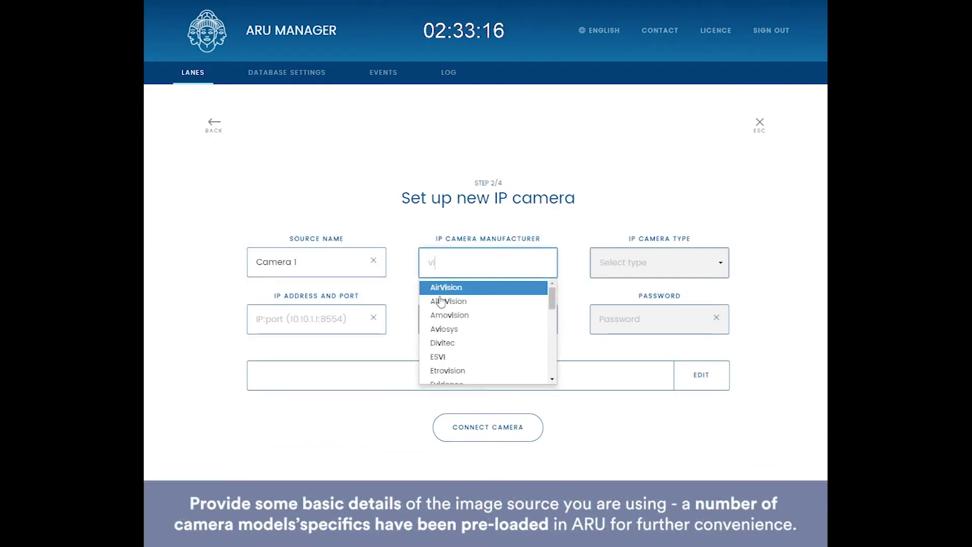
pyautogui.scroll(-5, 440, 302)
pyautogui.write('v')
pyautogui.click(445, 287)
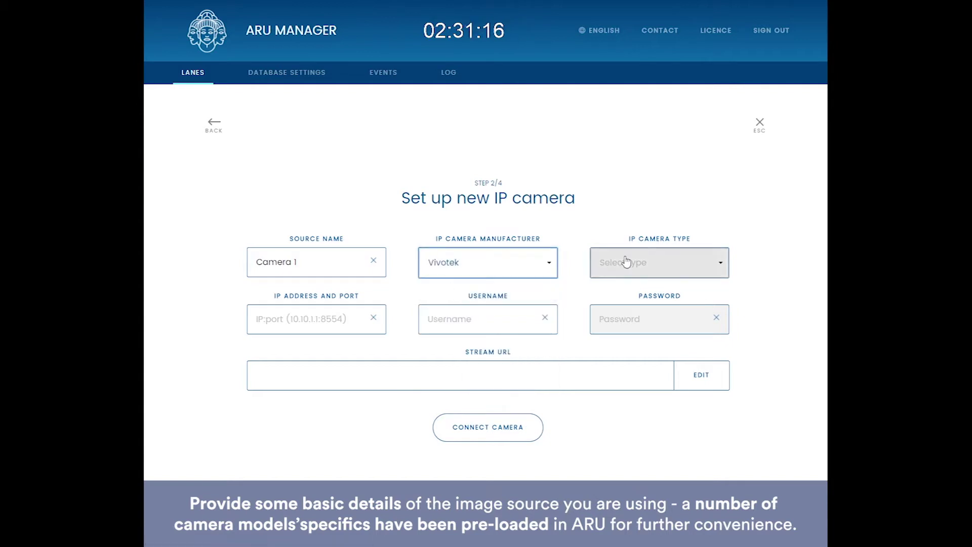
pyautogui.click(627, 261)
pyautogui.click(622, 345)
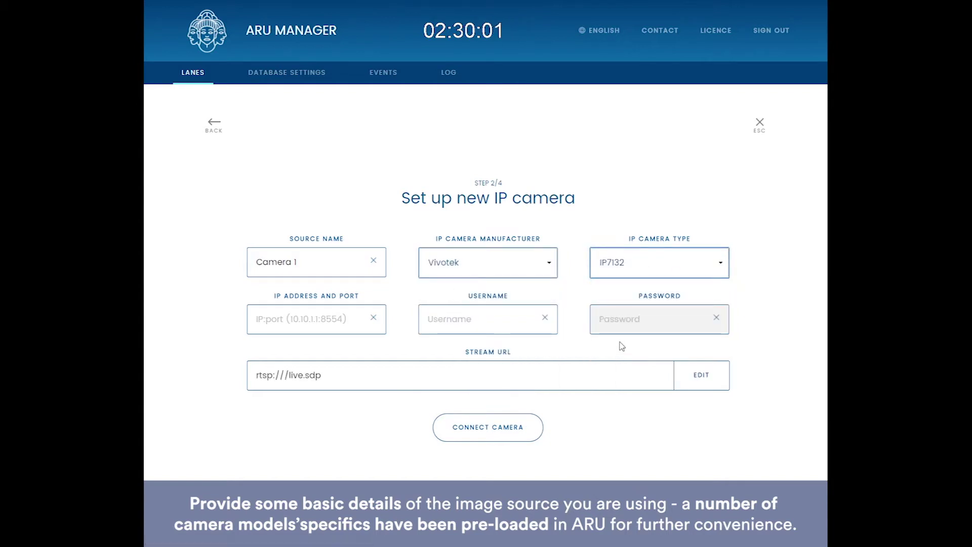
# - Connect the camera at 192.168.204.1:8554 and continue to lane settings
pyautogui.click(306, 329)
pyautogui.write('192.168.')
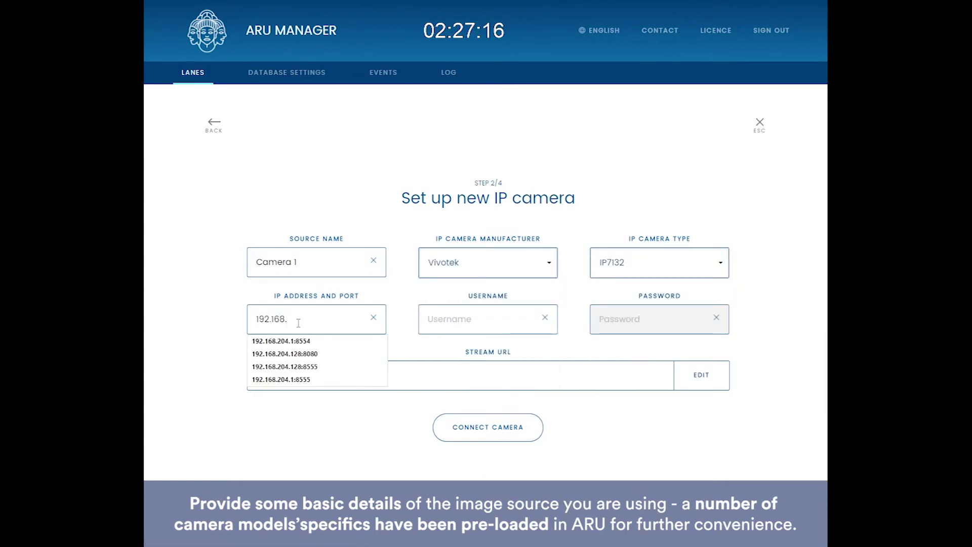
pyautogui.write('204.1:8554')
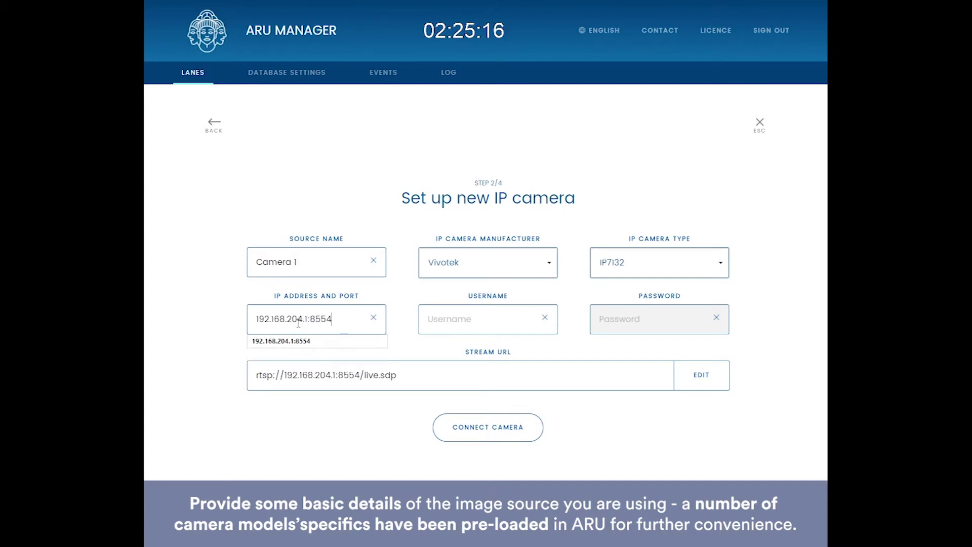
pyautogui.click(461, 438)
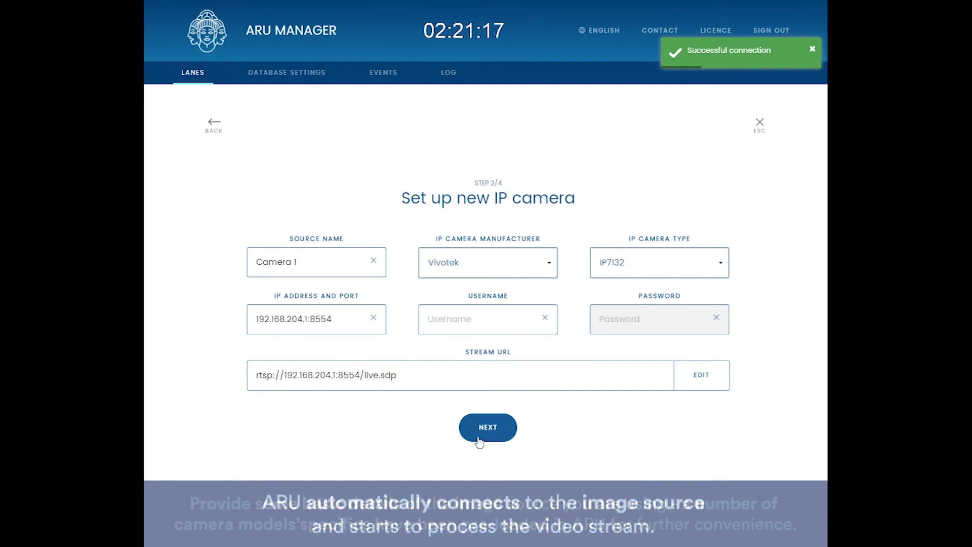
pyautogui.click(479, 441)
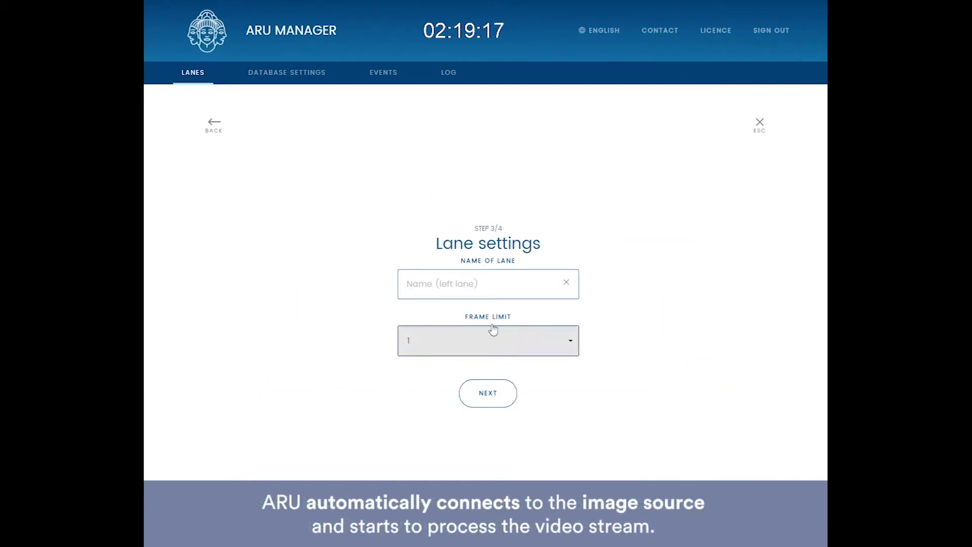
# - Name the lane Right lane, outline its four-corner region over the vehicles, and save
pyautogui.write('Right lane')
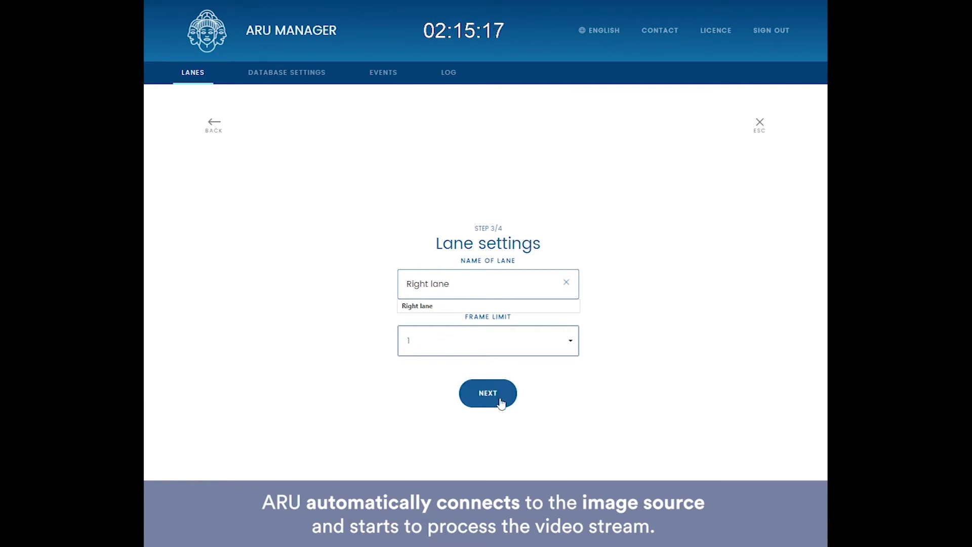
pyautogui.click(500, 401)
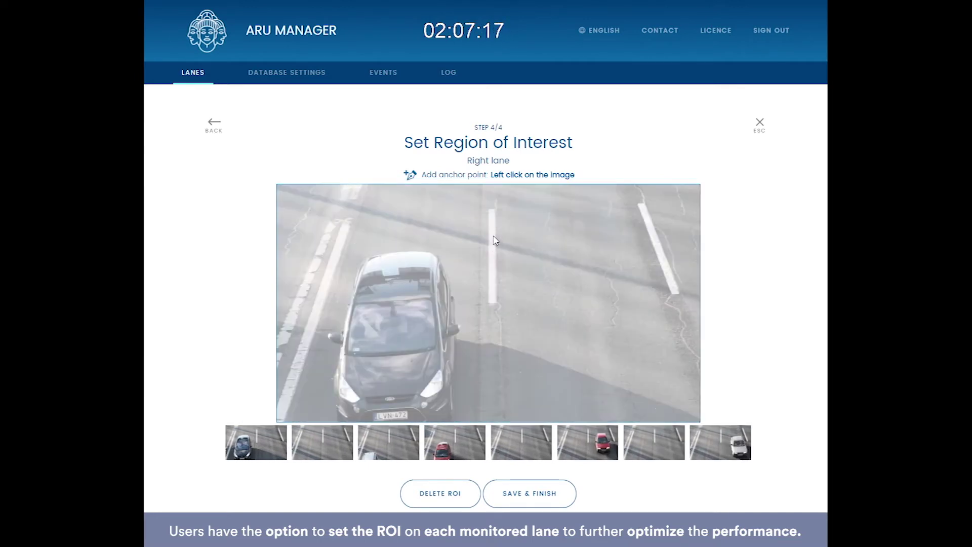
pyautogui.click(492, 357)
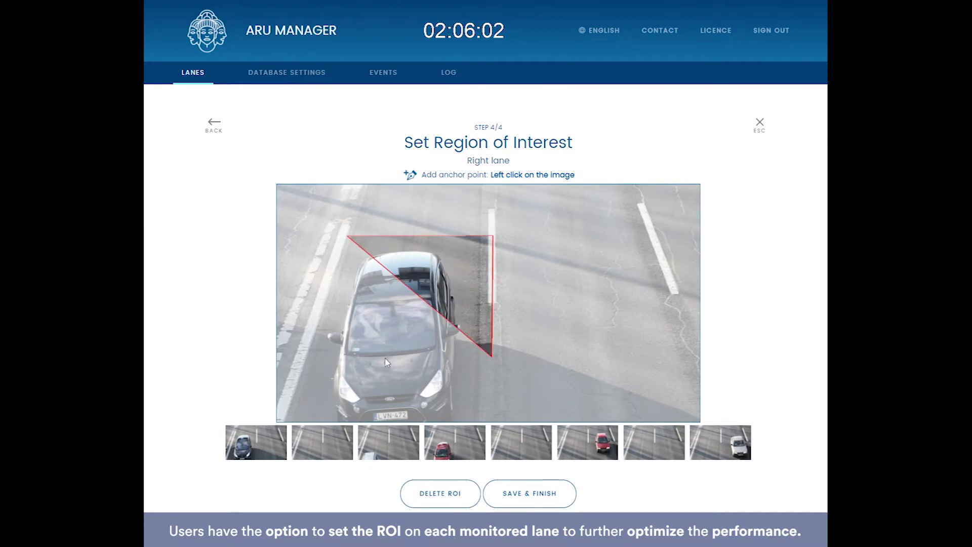
pyautogui.click(302, 352)
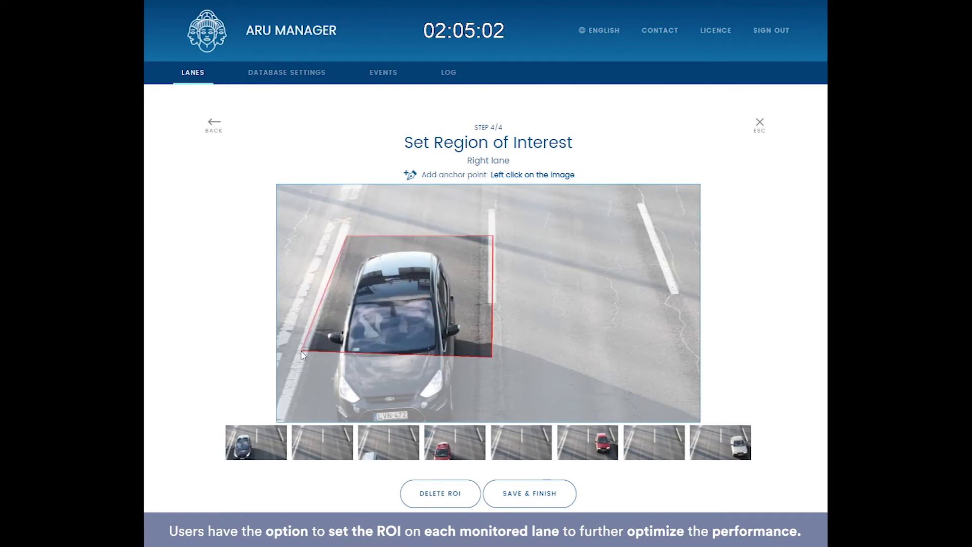
pyautogui.click(522, 505)
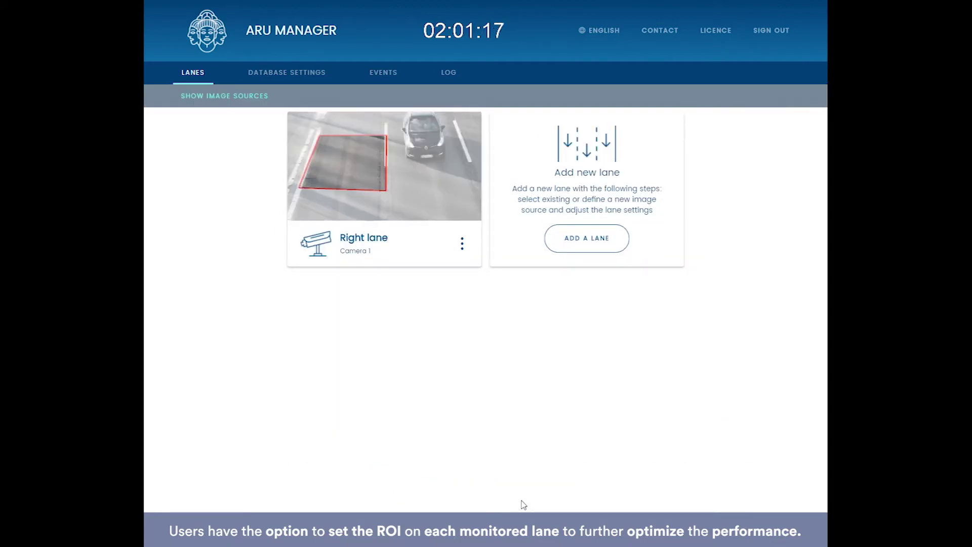
# - Add a lane named Middle lane using the existing Camera 1 source
pyautogui.click(584, 247)
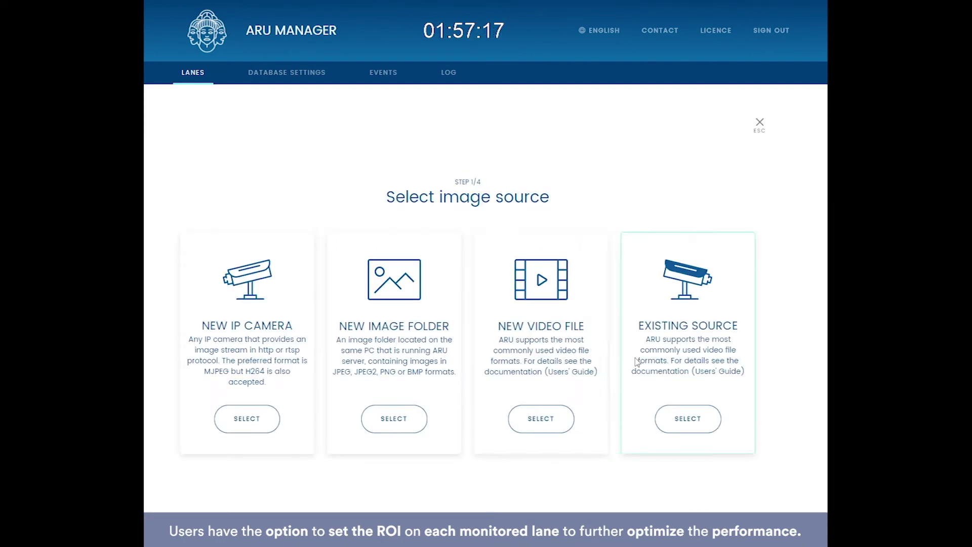
pyautogui.click(683, 427)
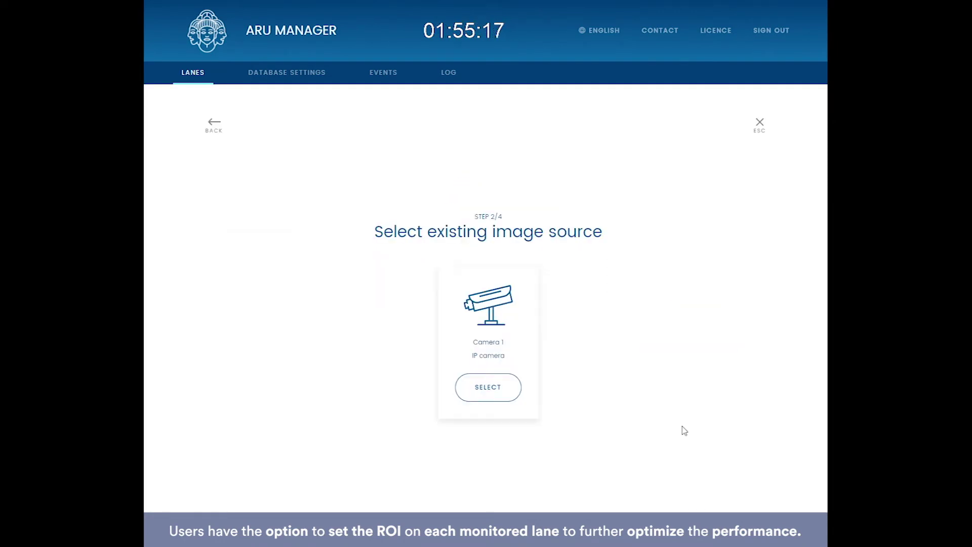
pyautogui.click(489, 400)
pyautogui.click(498, 276)
pyautogui.write('Middle lane')
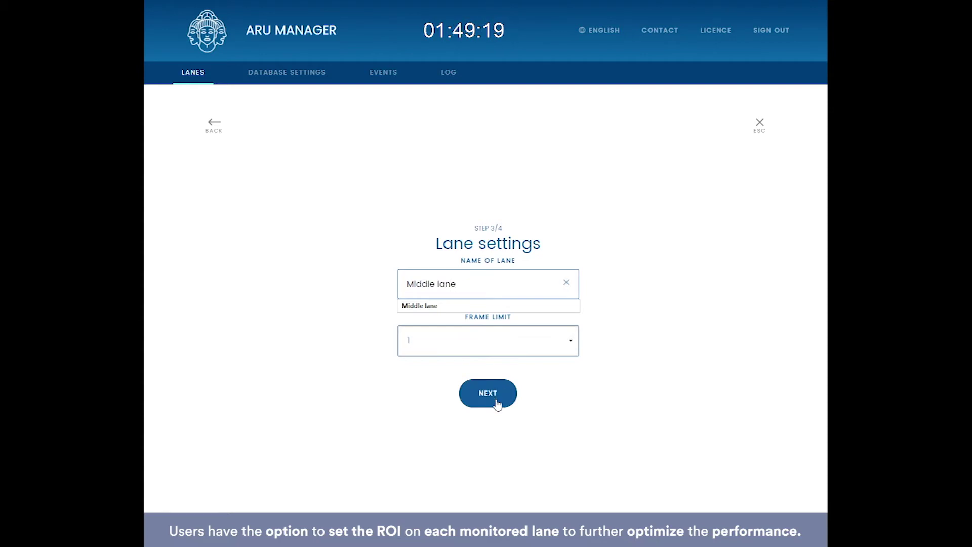
pyautogui.click(497, 398)
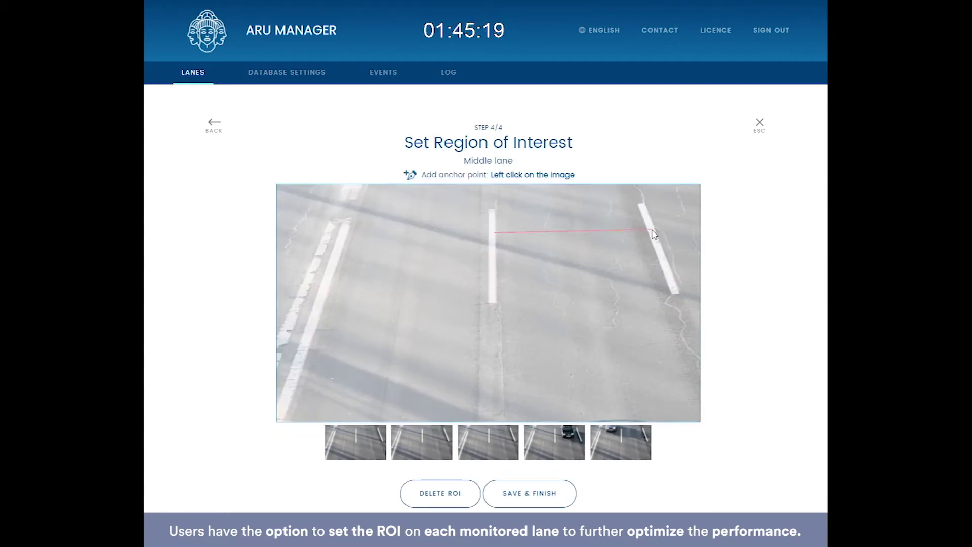
# - Draw the Middle lane's four-sided region of interest and save it
pyautogui.click(650, 230)
pyautogui.click(696, 347)
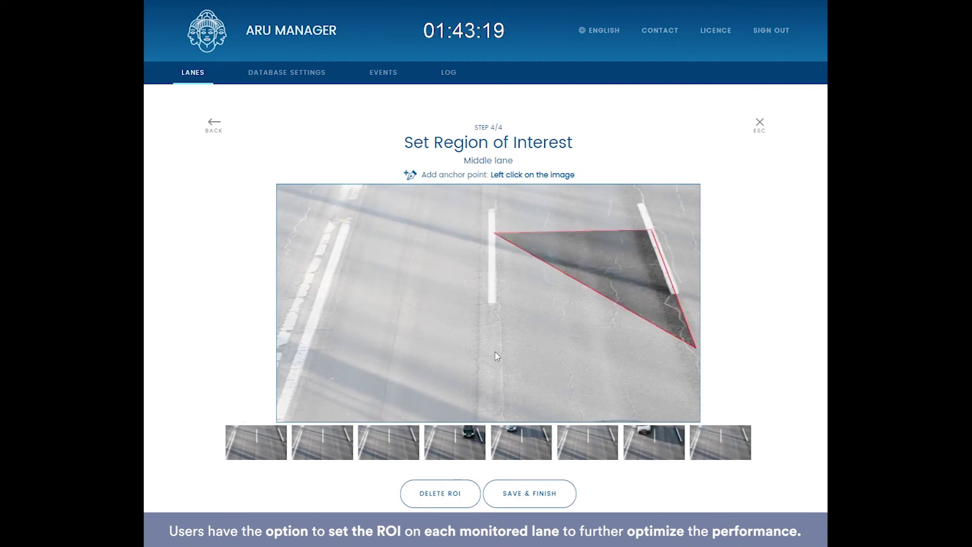
pyautogui.click(494, 350)
pyautogui.click(524, 494)
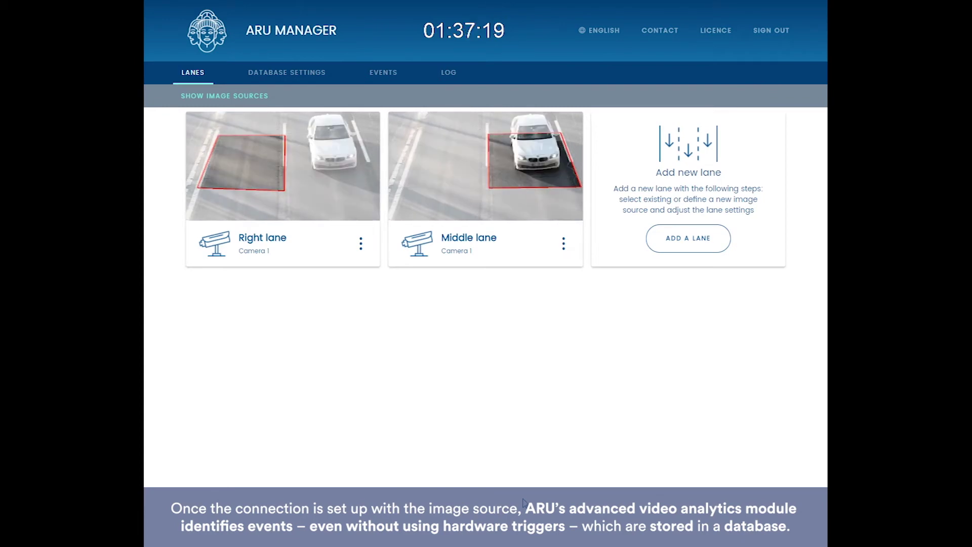
# - Open the Right lane's live view showing its eight recognised plate results
pyautogui.moveTo(299, 181)
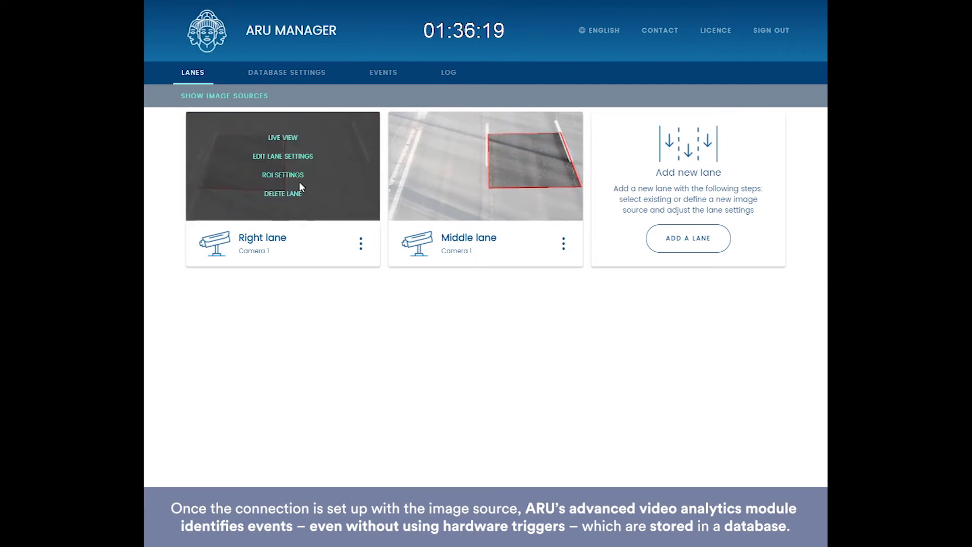
pyautogui.click(282, 141)
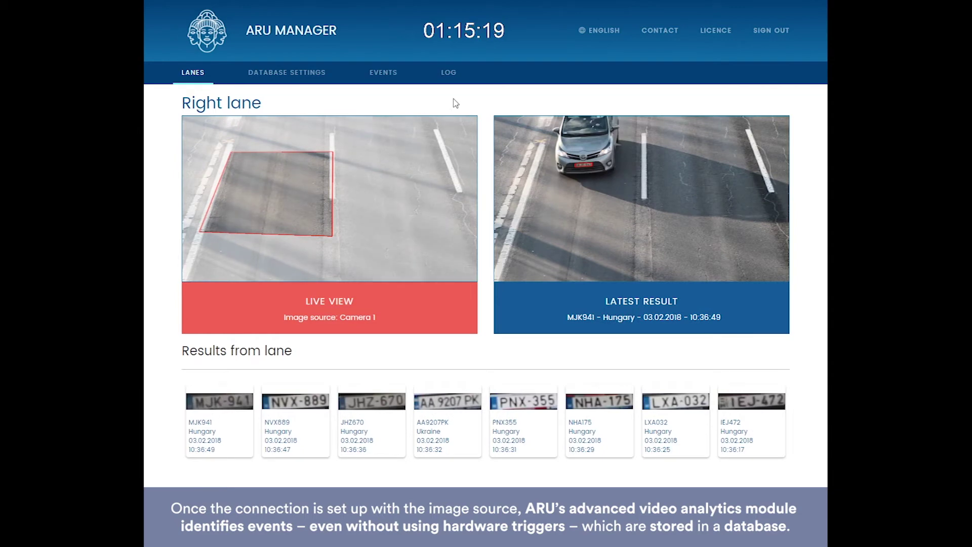
# - Return to the Lanes overview and open the Middle lane's live view and plate results
pyautogui.click(188, 77)
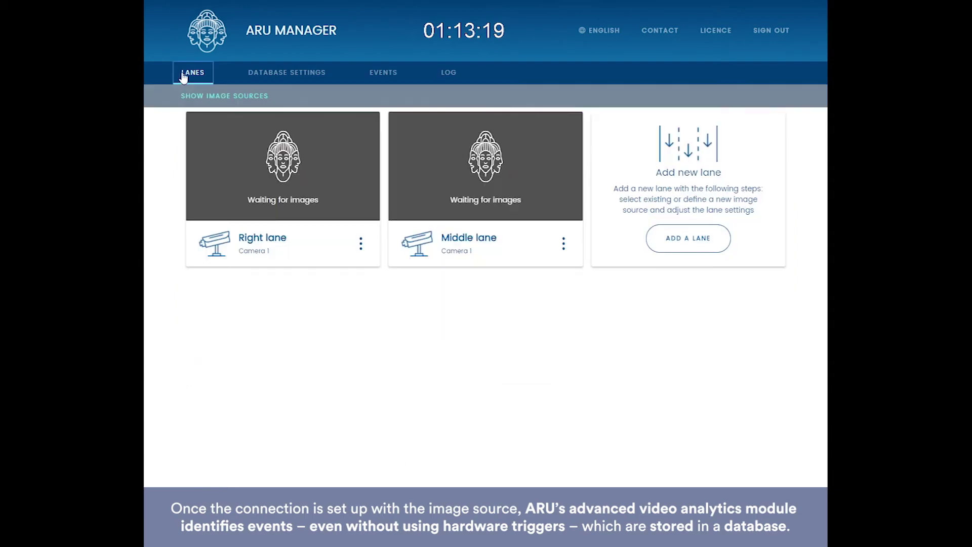
pyautogui.moveTo(448, 125)
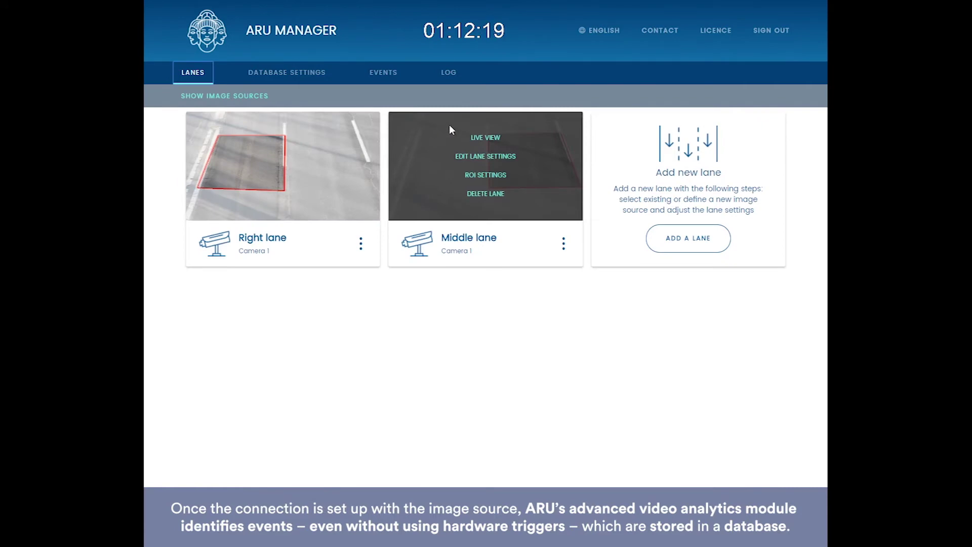
pyautogui.click(479, 141)
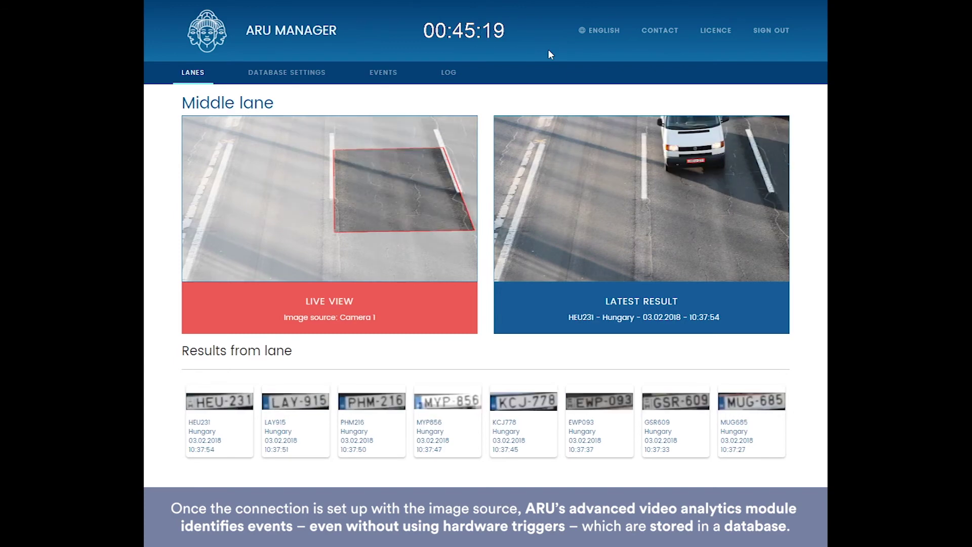
# - Enable MySQL storage with domain database.com and port 3306
pyautogui.click(287, 73)
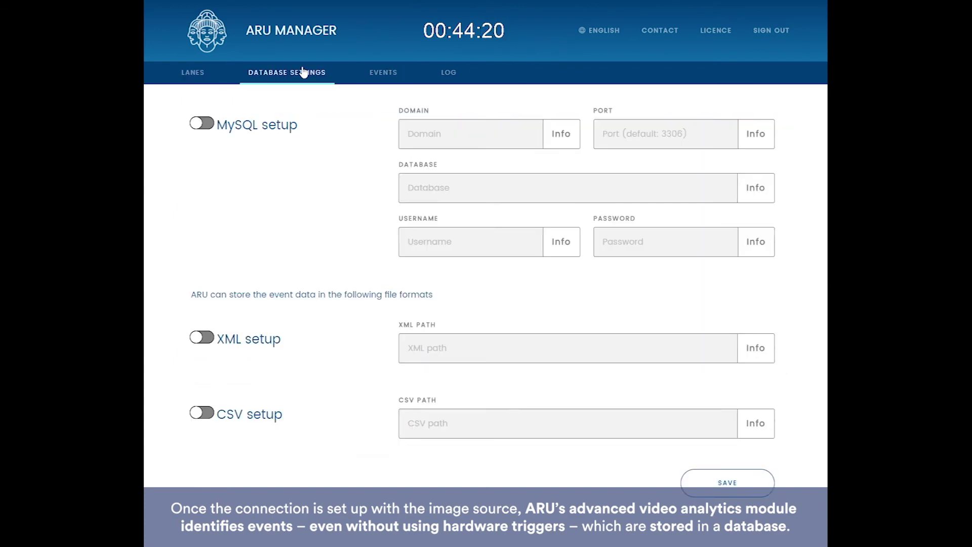
pyautogui.click(202, 124)
pyautogui.click(431, 134)
pyautogui.write('databas')
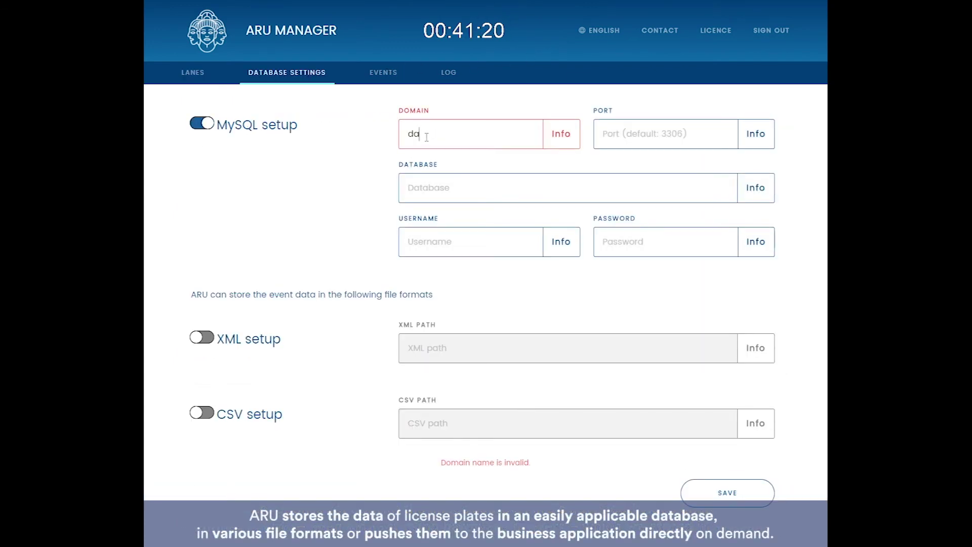
pyautogui.write('e.com')
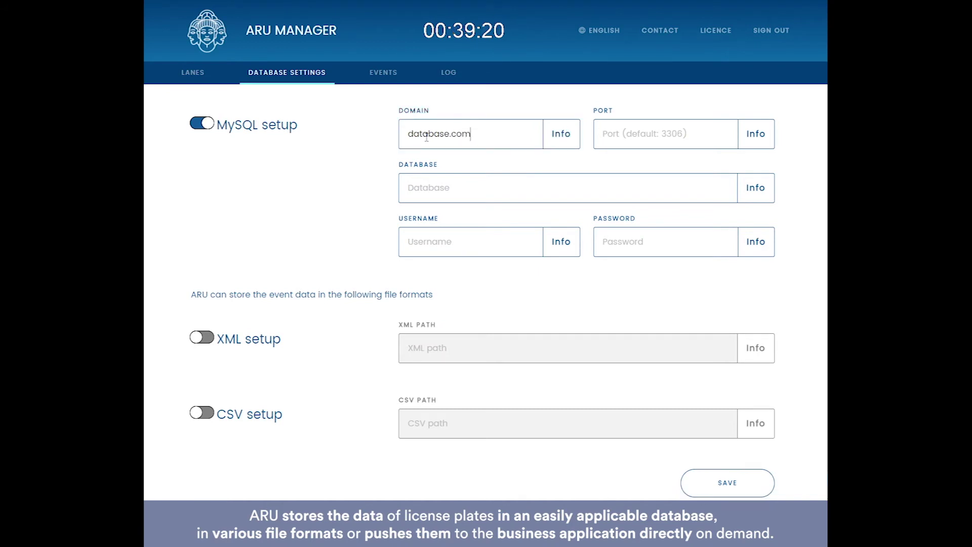
pyautogui.click(604, 132)
pyautogui.write('3306')
# - Set the database name to Database, enter the username and password, and save
pyautogui.click(541, 185)
pyautogui.write('Database')
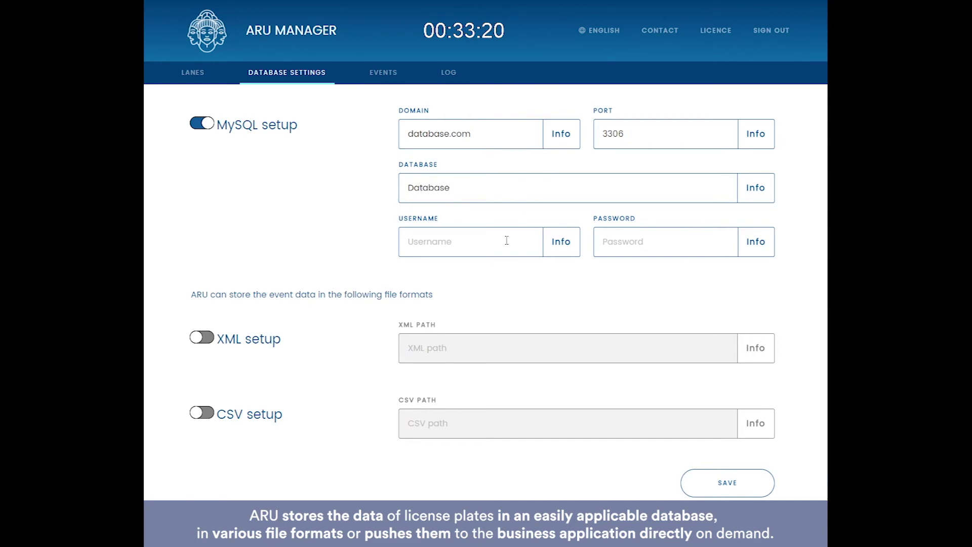
pyautogui.click(506, 240)
pyautogui.write('user')
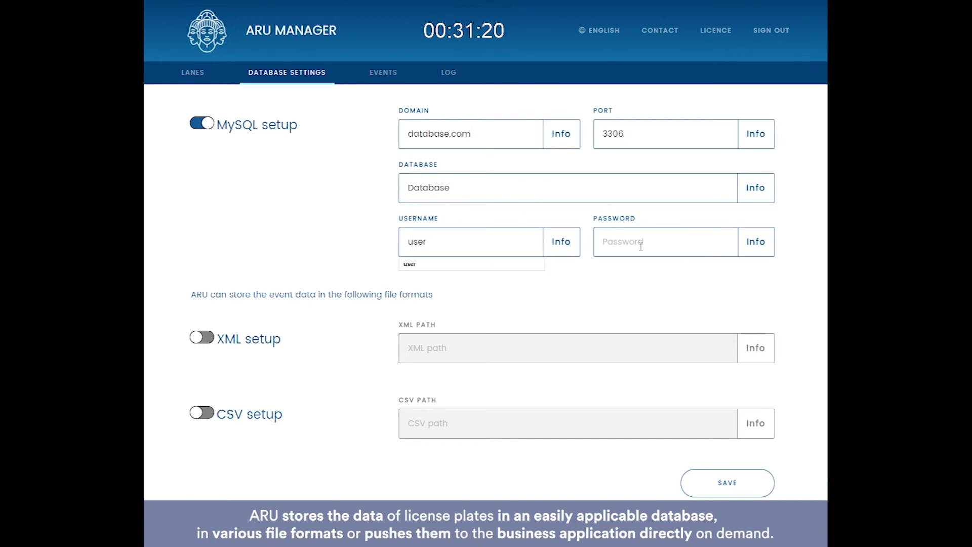
pyautogui.click(641, 245)
pyautogui.write('*********')
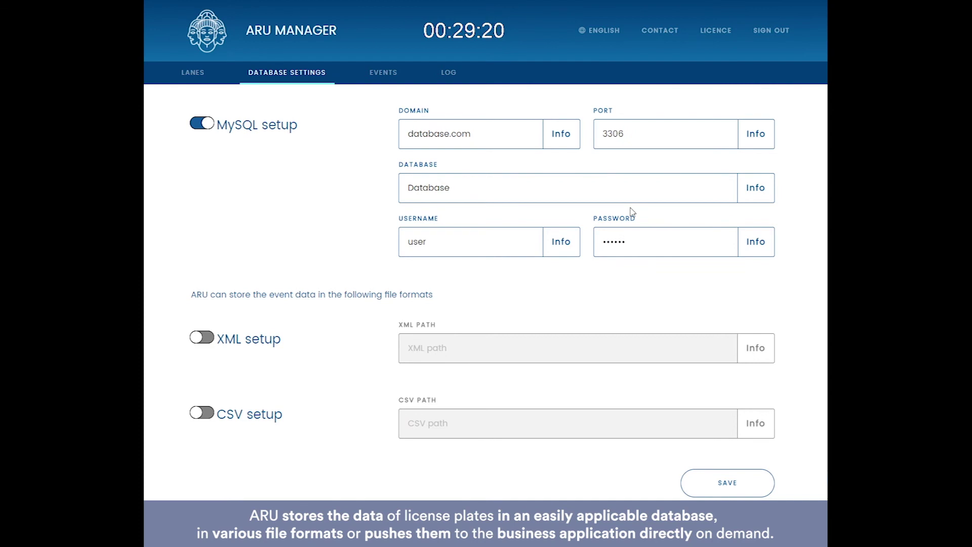
pyautogui.click(727, 493)
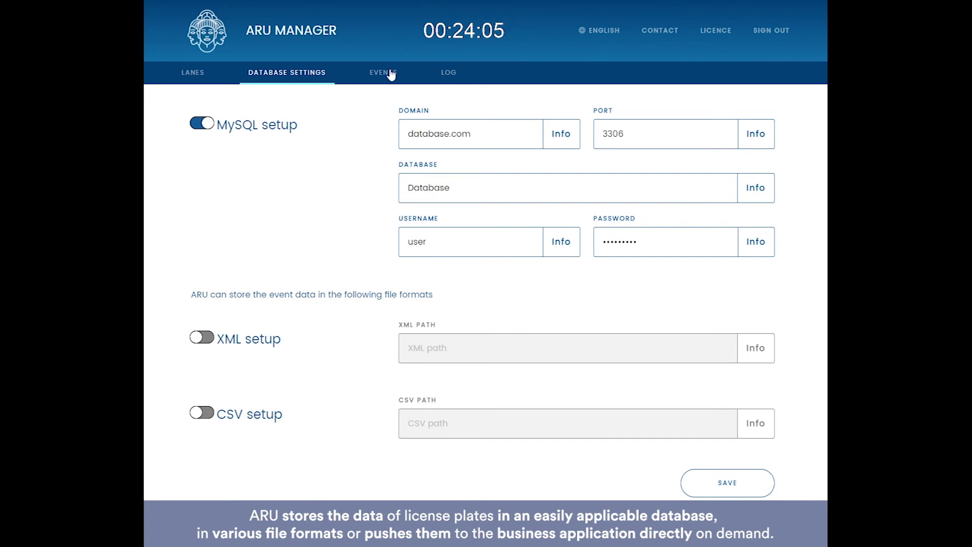
pyautogui.click(393, 72)
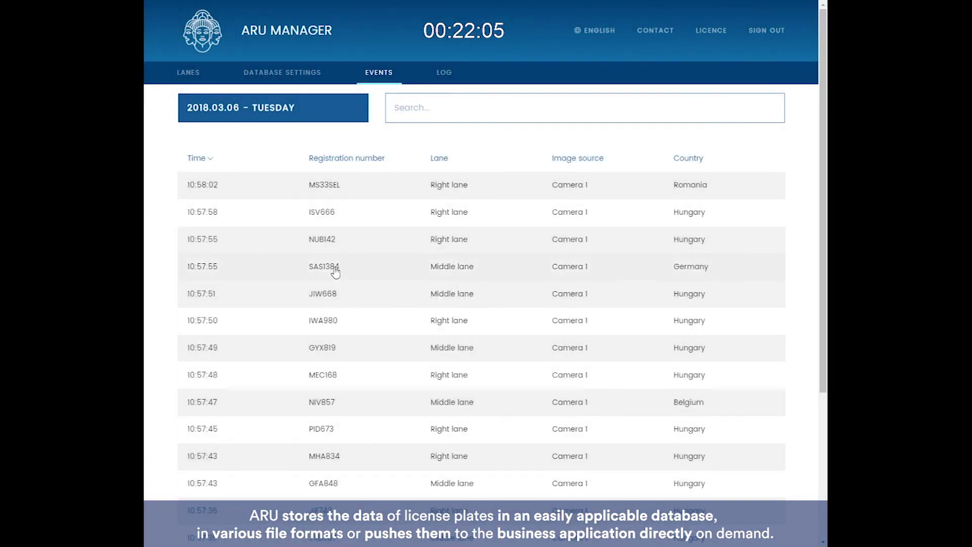
pyautogui.click(335, 269)
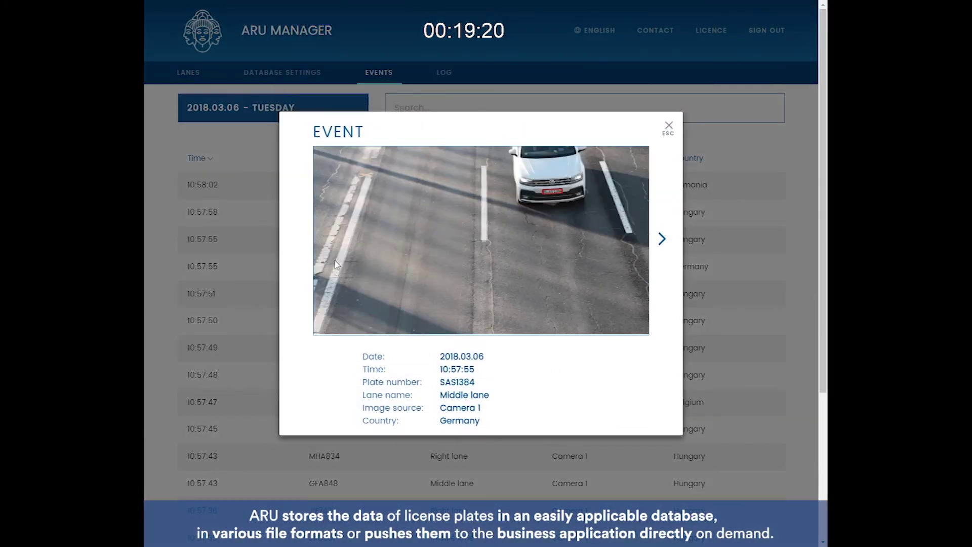
pyautogui.click(669, 127)
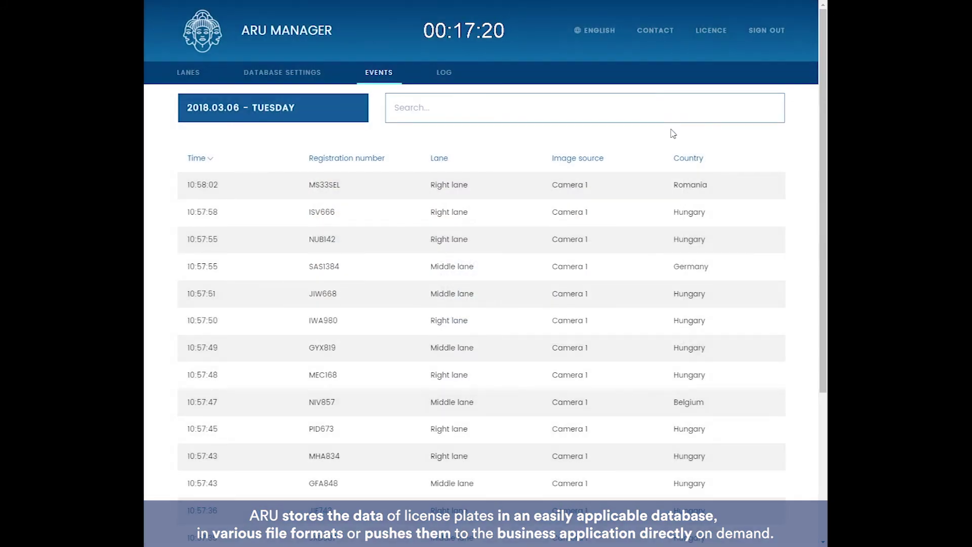
pyautogui.click(332, 458)
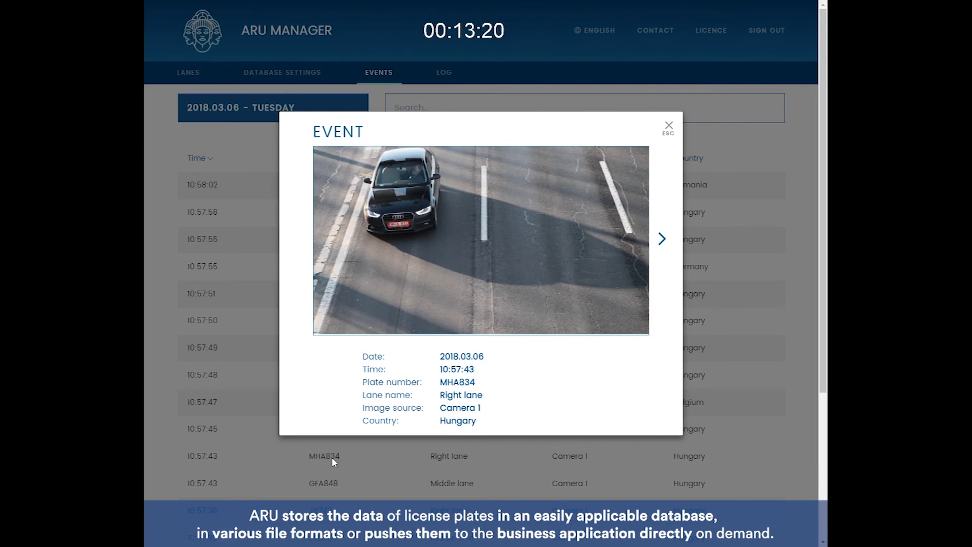
pyautogui.click(668, 126)
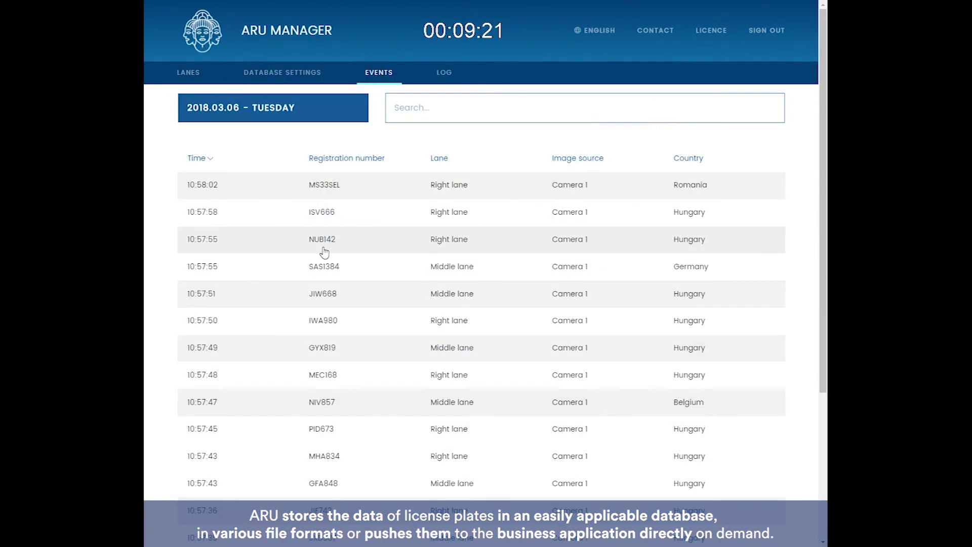
# - Open the NUB142 event and step forward and back through its camera frames
pyautogui.click(325, 246)
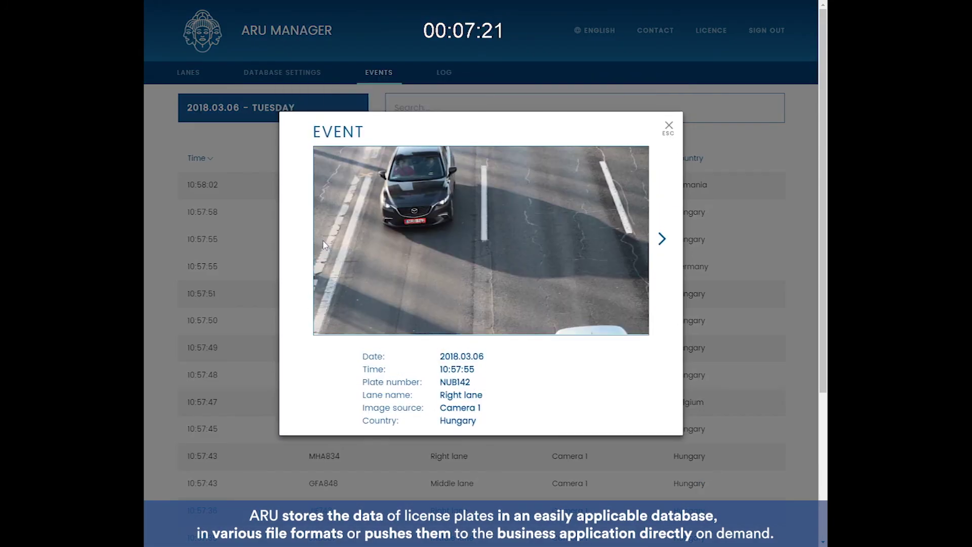
pyautogui.click(662, 239)
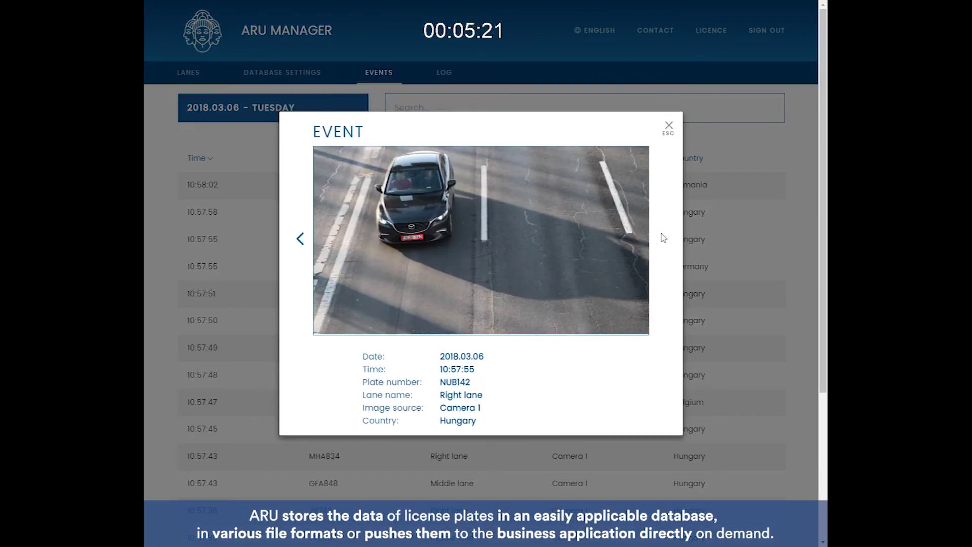
pyautogui.click(301, 241)
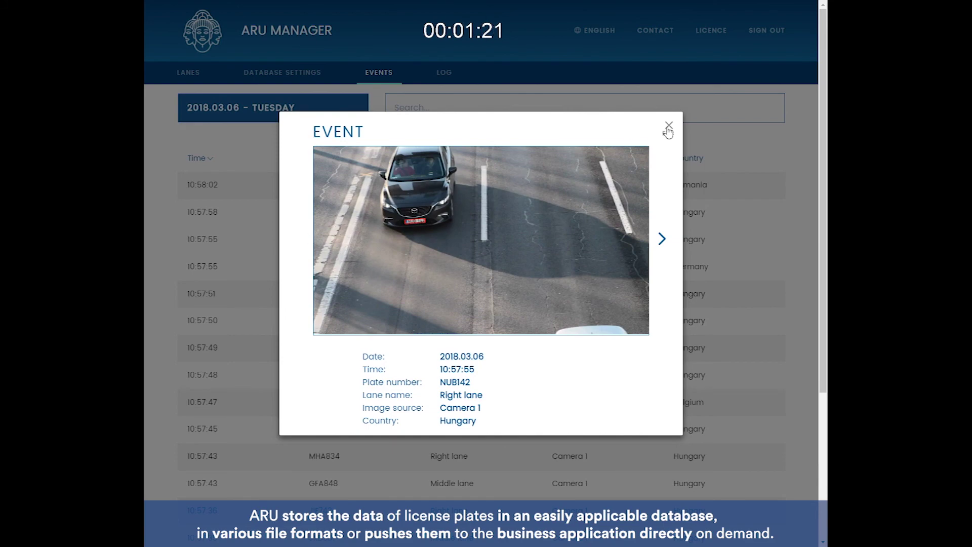